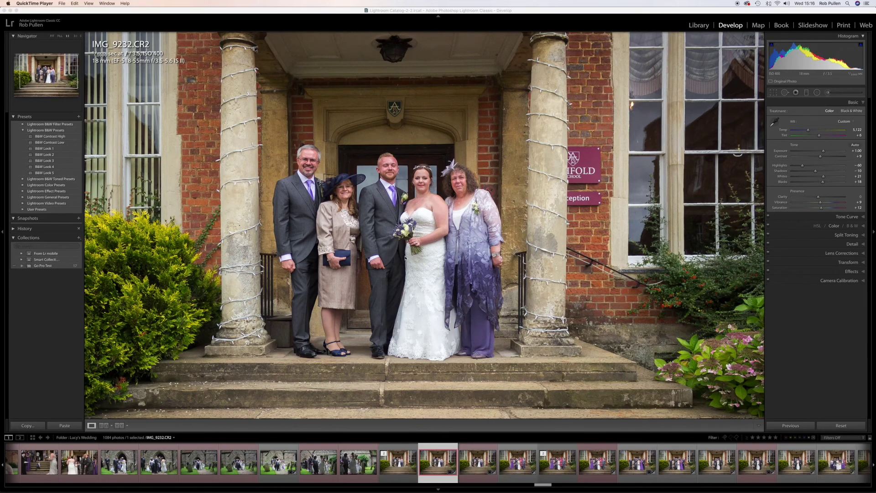
Compare IMG_9232-Edit.tif with IMG_9232.CR2, and open IMG_9233.CR2 for editing in Photoshop.
click(402, 449)
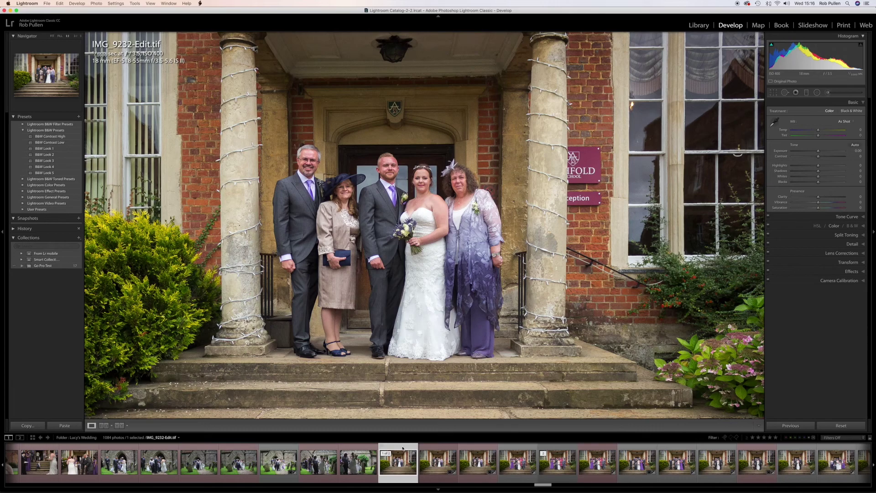
click(428, 449)
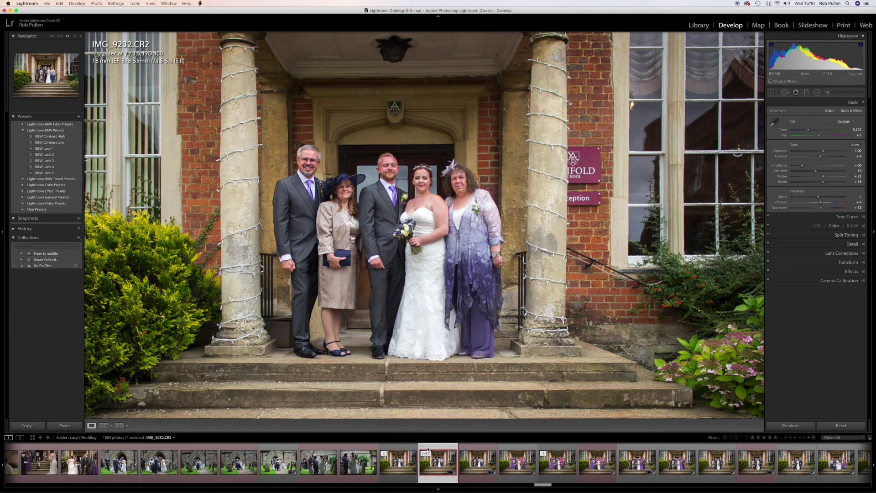
key(Right)
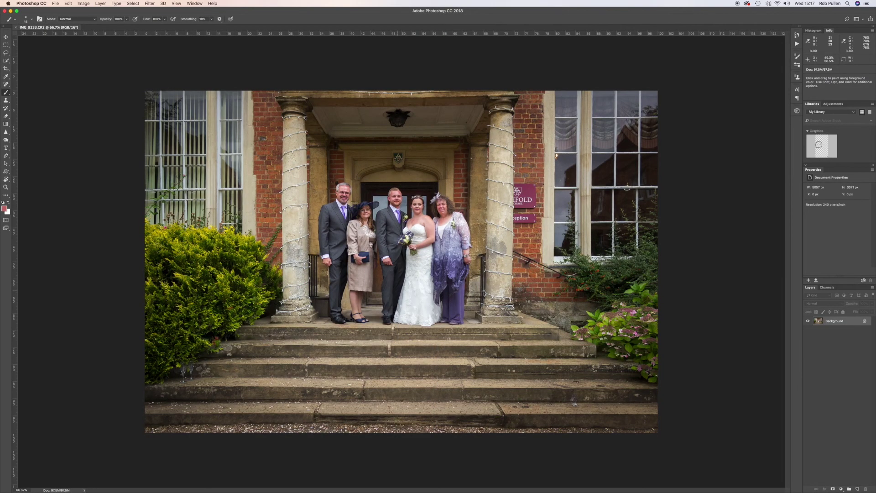
Switch back to Lightroom and open IMG_9232.CR2 in Photoshop as a second document.
key(super+Tab)
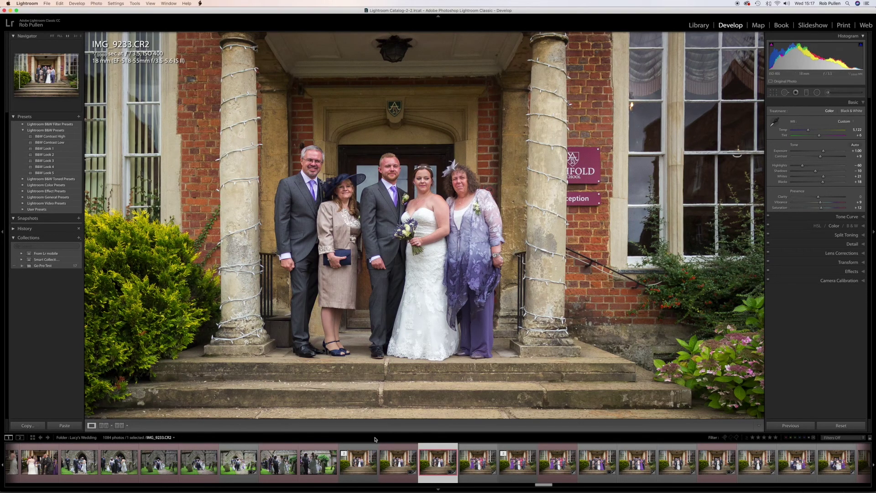
click(367, 468)
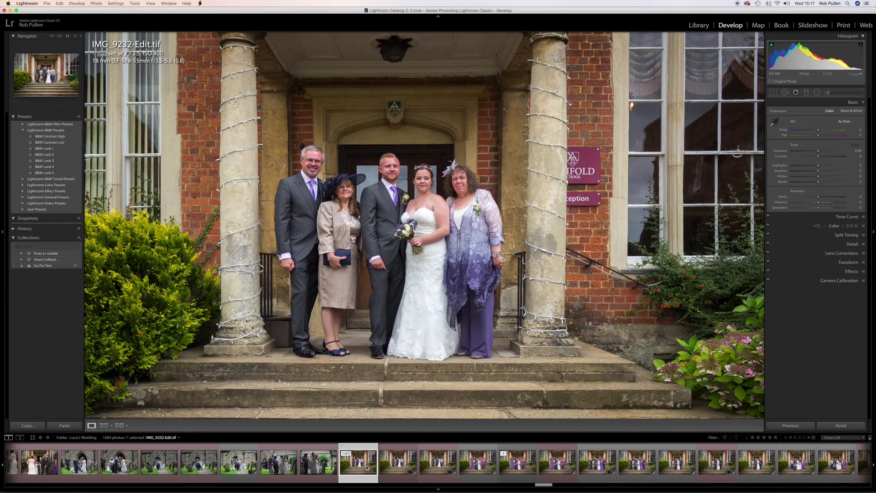
click(393, 469)
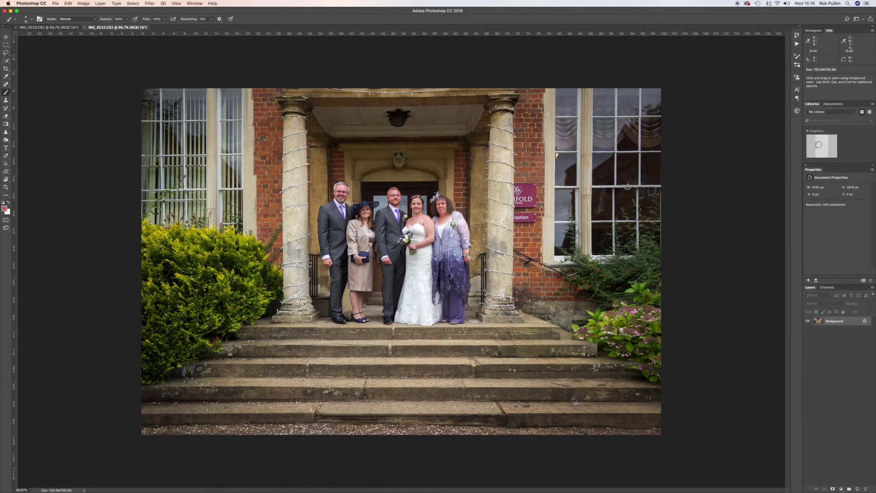
Outline the groom's head in IMG_9233.CR2 with the Lasso tool, after comparing the faces in both photos.
key(z)
drag(393, 220, 416, 220)
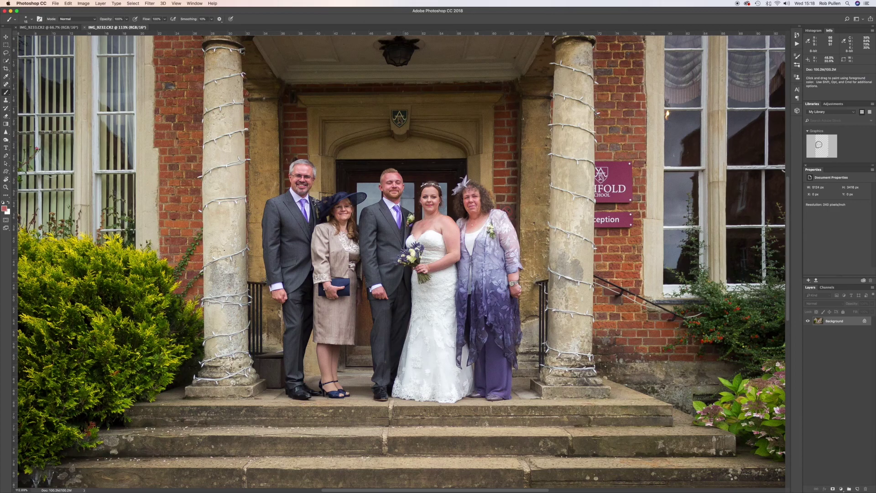
click(49, 28)
key(z)
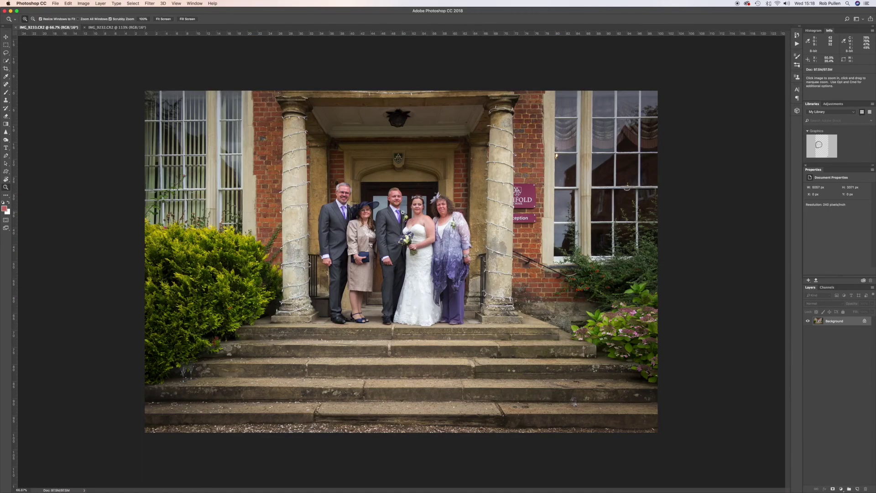
drag(407, 211, 415, 211)
key(b)
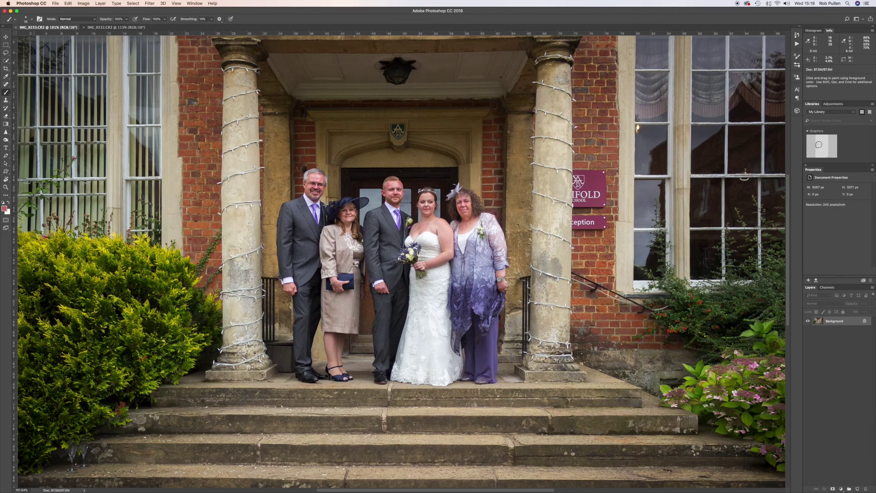
click(6, 54)
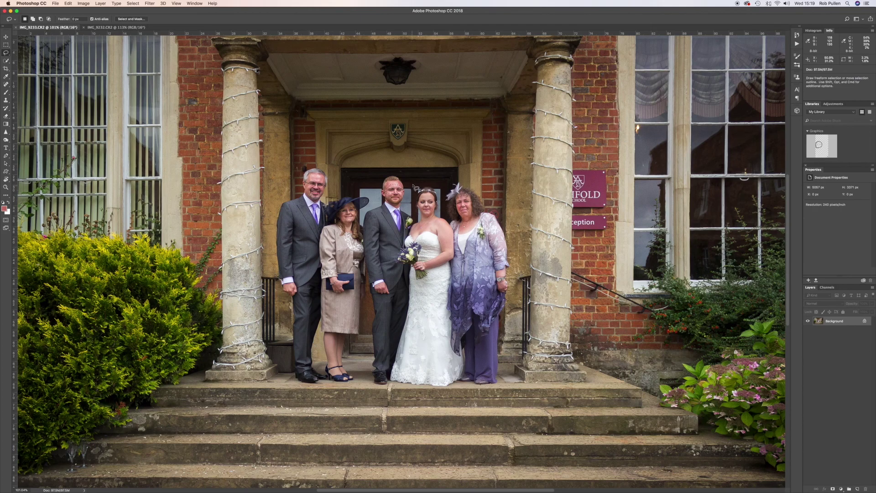
Copy the selected groom's head from IMG_9233.CR2 into IMG_9232.CR2 as a new layer with the Move tool.
key(v)
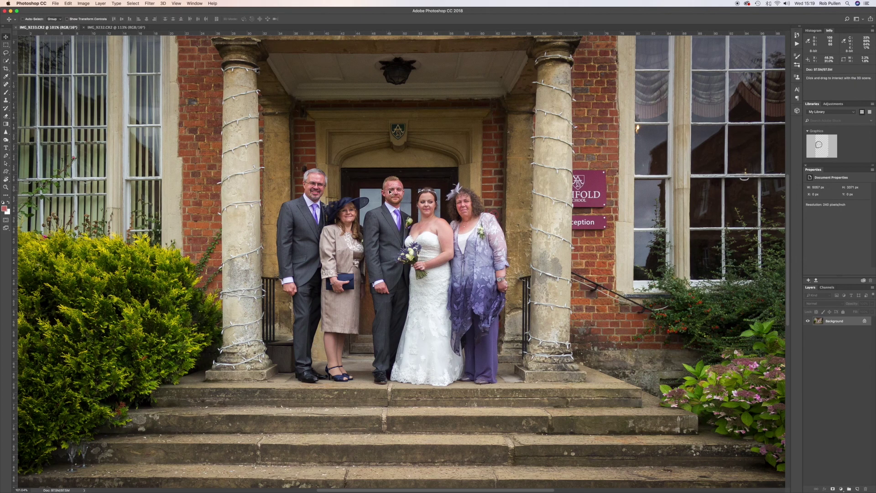
drag(392, 184, 123, 28)
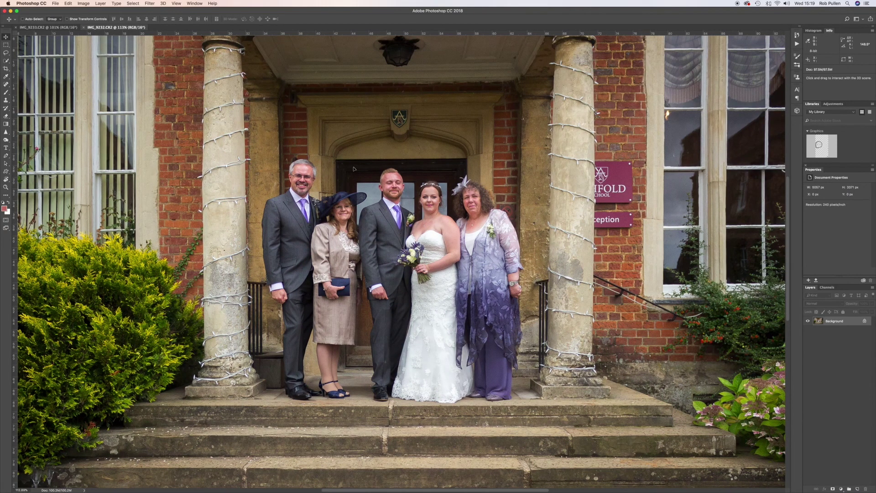
drag(124, 27, 396, 199)
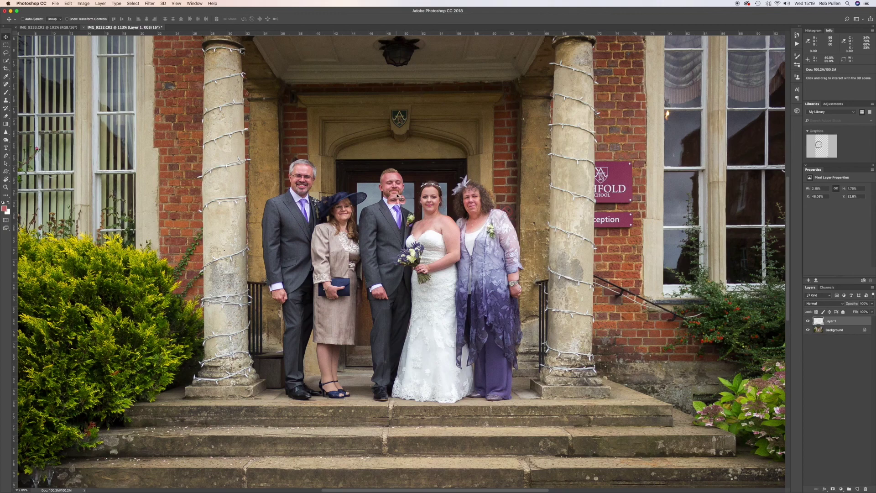
Align the copied head exactly over the groom's face in IMG_9232.CR2.
drag(396, 201, 395, 177)
key(Left)
key(z)
drag(396, 210, 405, 212)
key(v)
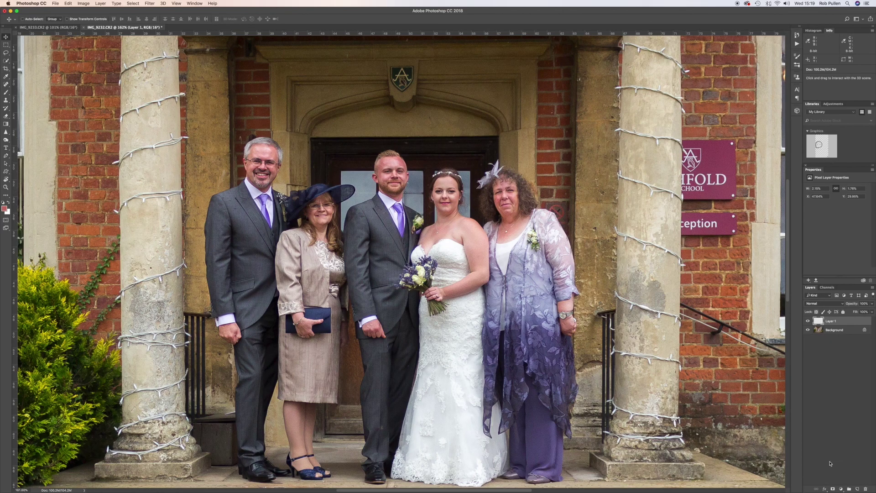
Add a white layer mask to the head layer and ready the Brush tool with black as the foreground color.
click(833, 488)
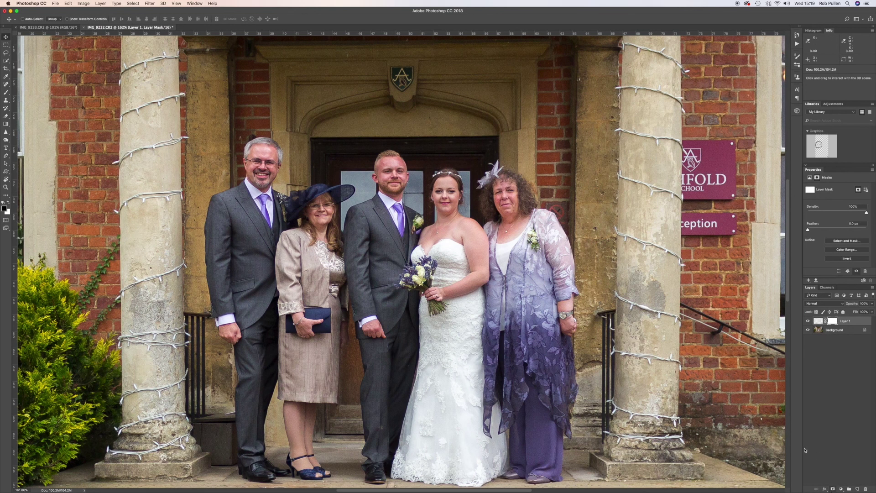
key(x)
key(x)
key(b)
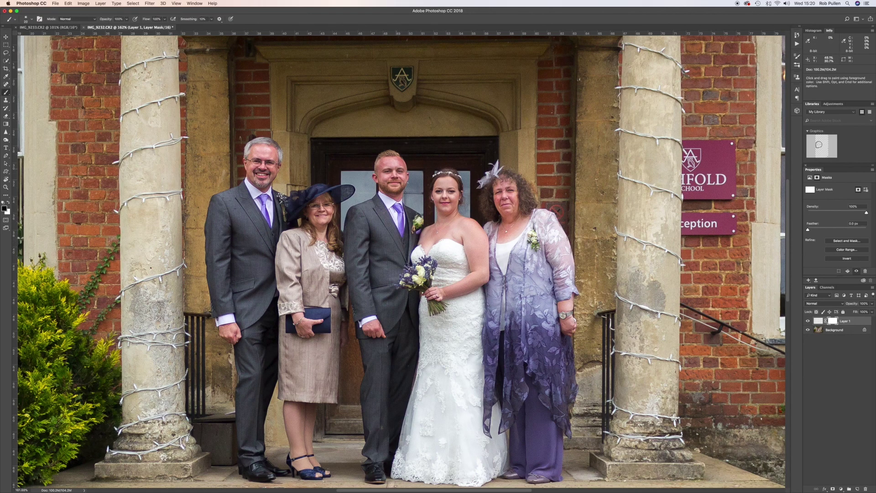
Set the mask brush to 73% opacity with a soft 20 px tip at 0% hardness.
key(z)
click(402, 187)
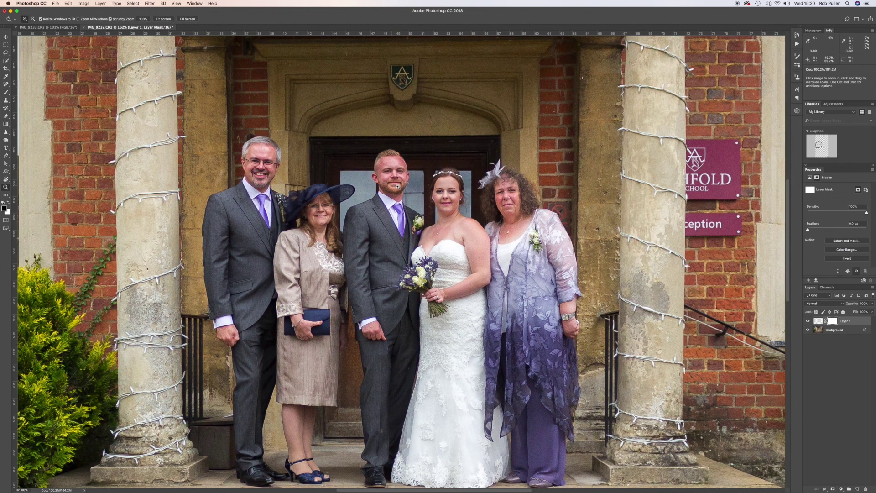
click(402, 187)
key(b)
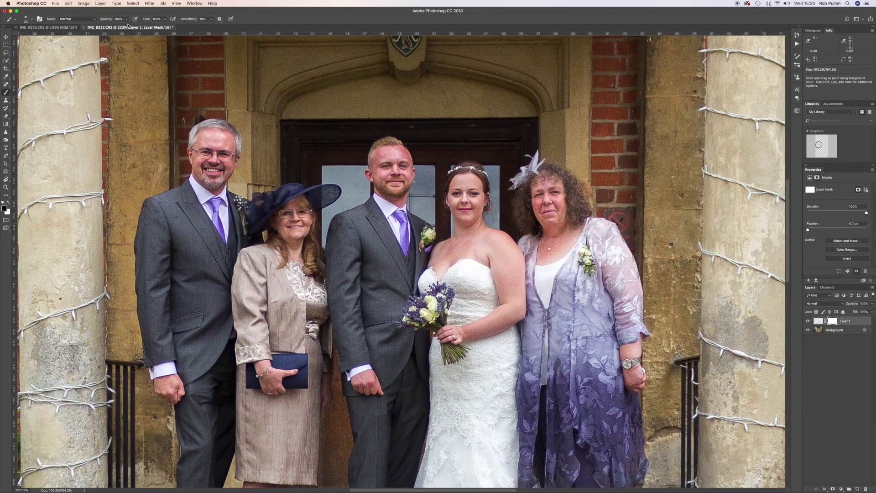
drag(108, 21, 100, 20)
right_click(320, 156)
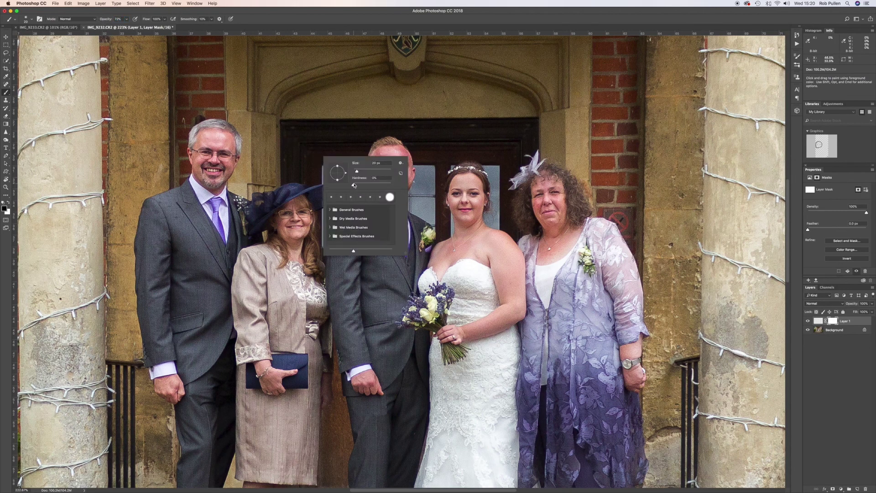
key(Return)
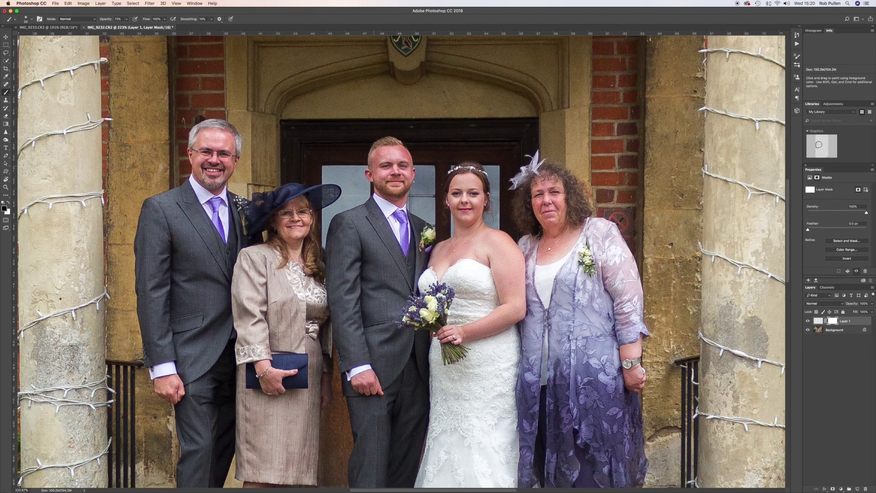
Check the head swap against the original by hiding Layer 1 and showing it again in a wider view.
key(z)
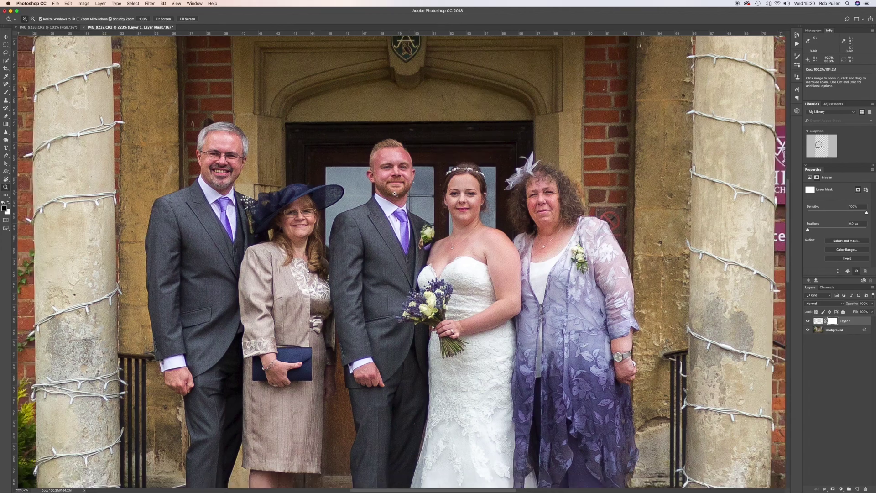
scroll(397, 180, down, 5)
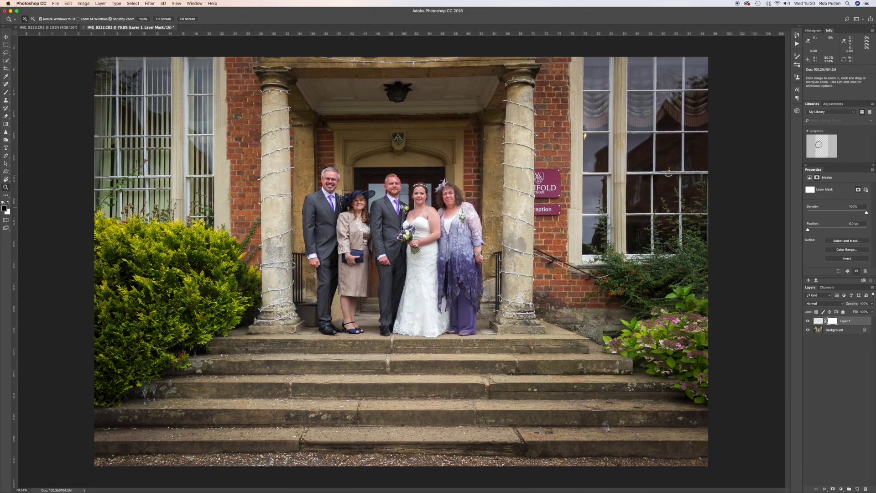
scroll(406, 208, up, 2)
key(b)
click(809, 322)
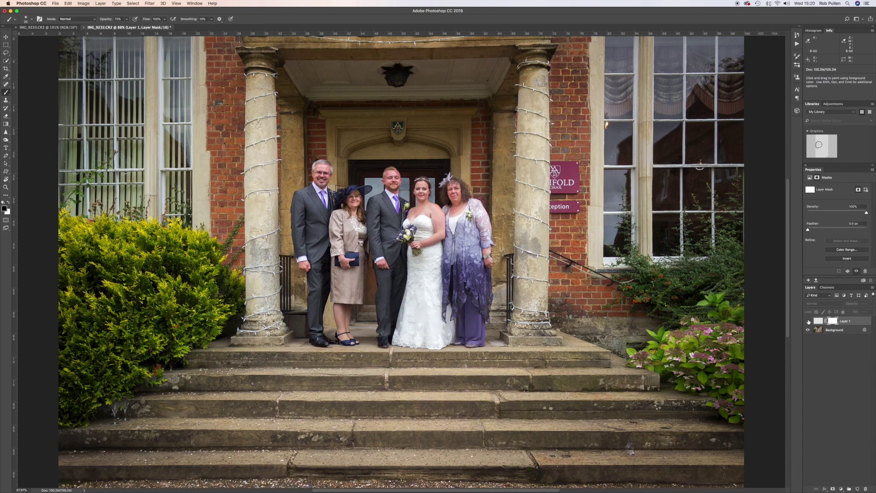
click(809, 321)
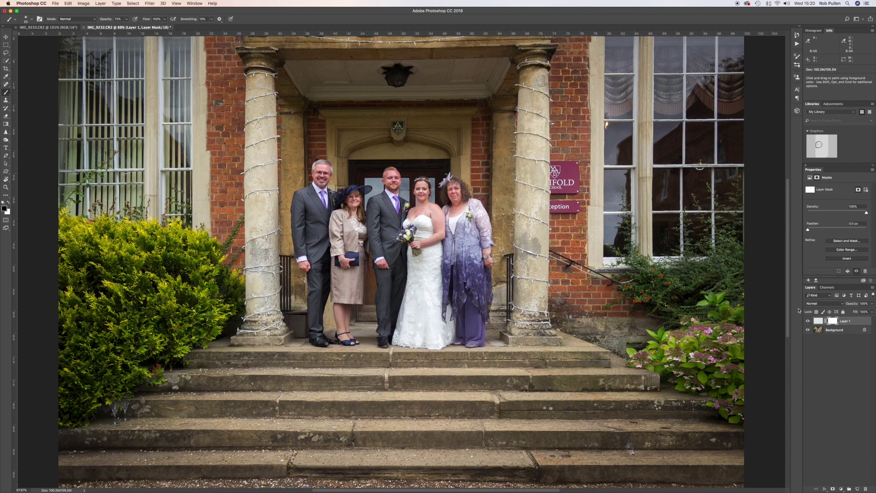